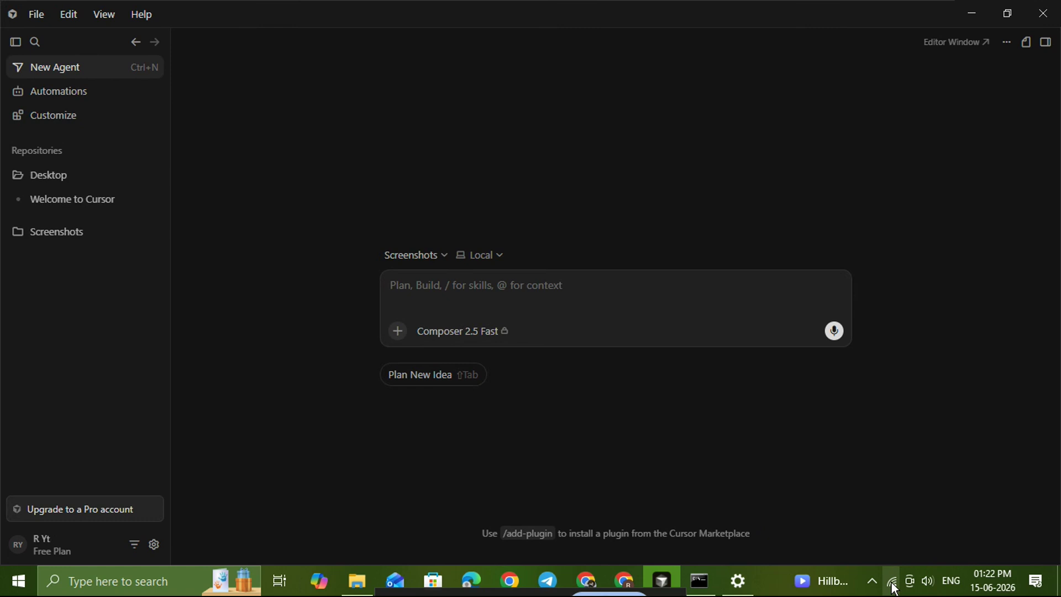
Step: Switch to Chrome and check the included usage on the cursor.com/dashboard page
click(637, 582)
click(270, 49)
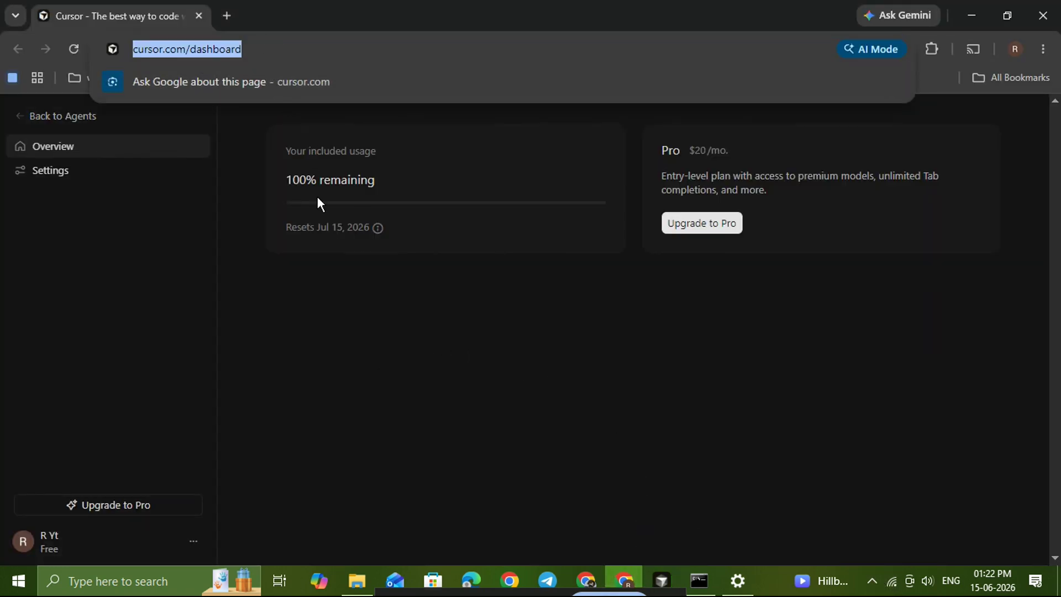
click(313, 293)
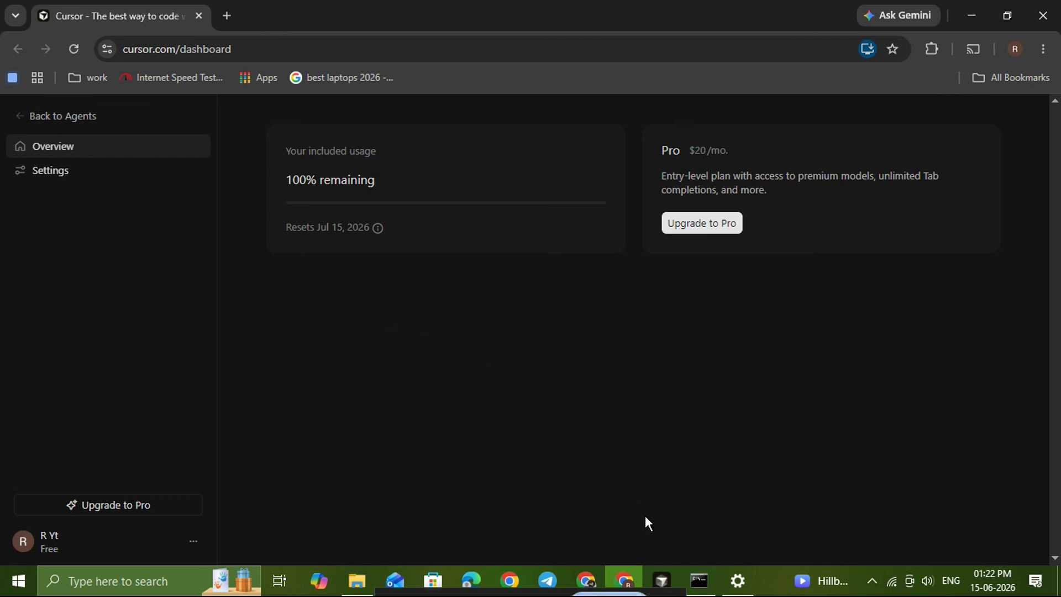
Step: Return to Cursor, run the Network Diagnostics in its Network settings, and review the check for each service
click(662, 578)
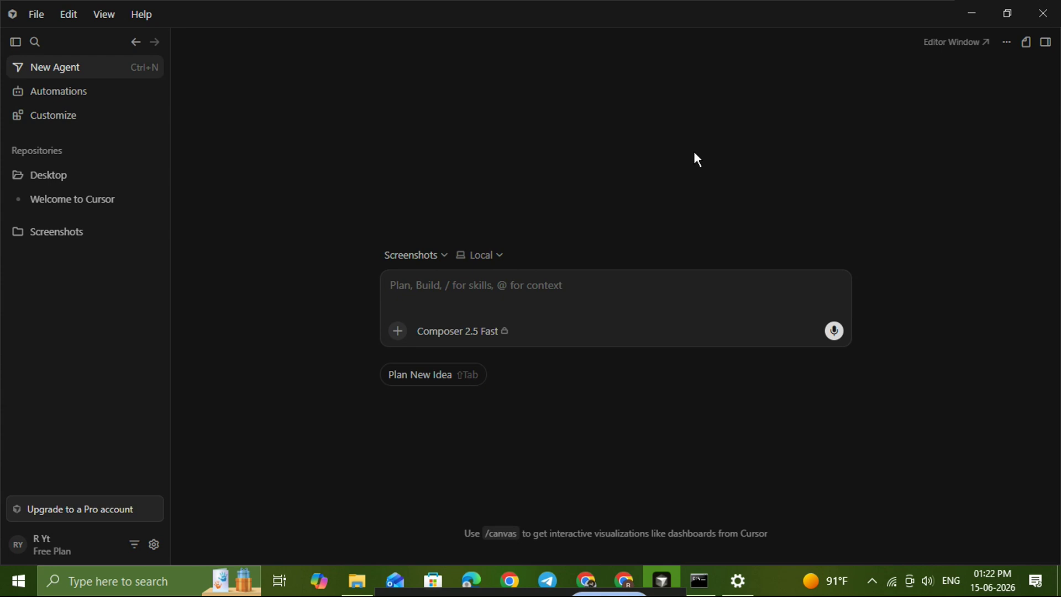
click(154, 545)
click(95, 442)
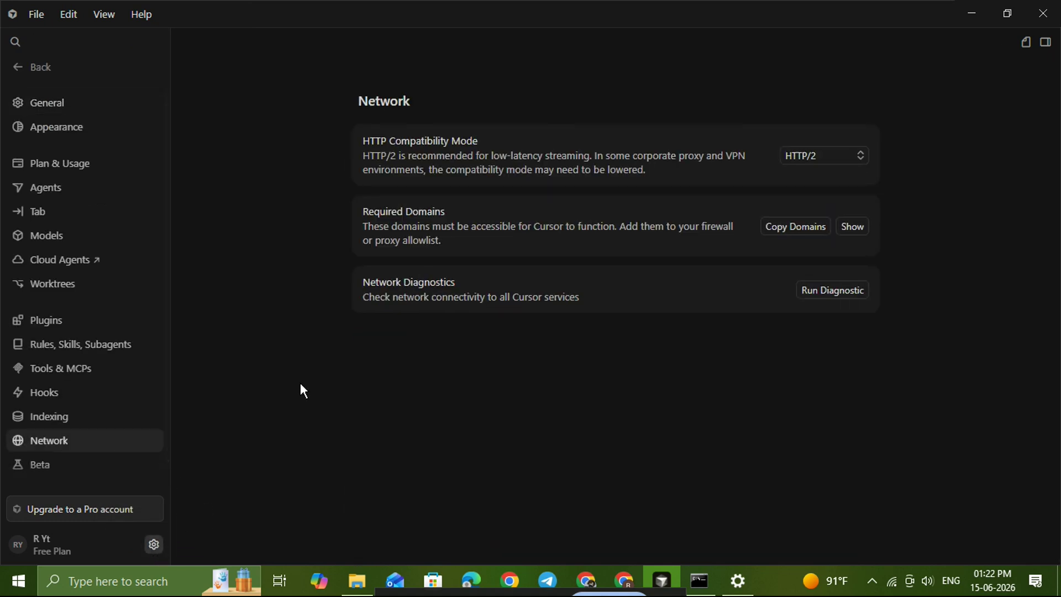
click(824, 293)
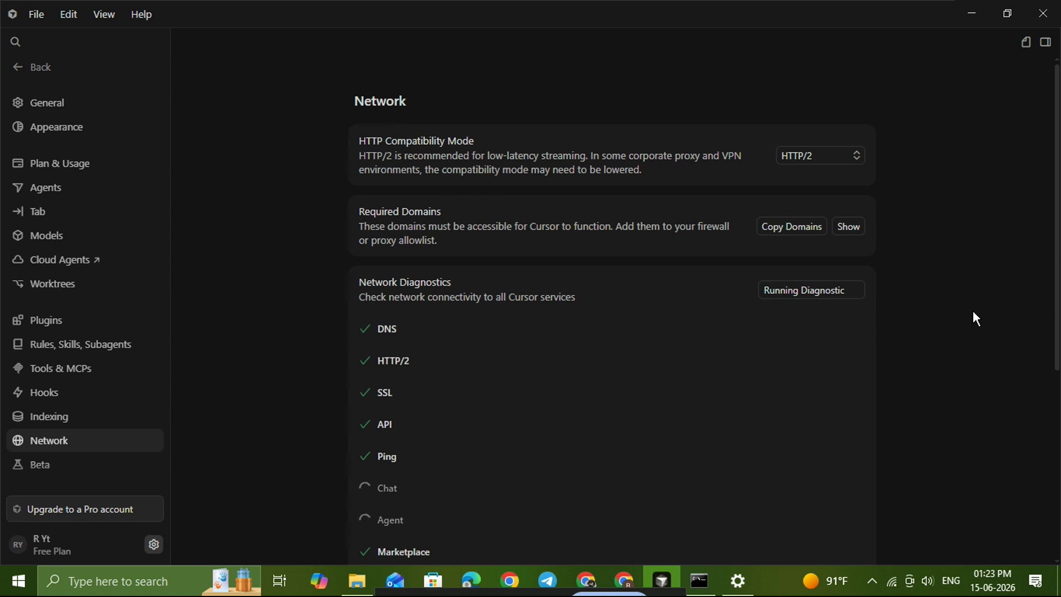
scroll(966, 312, down, 3)
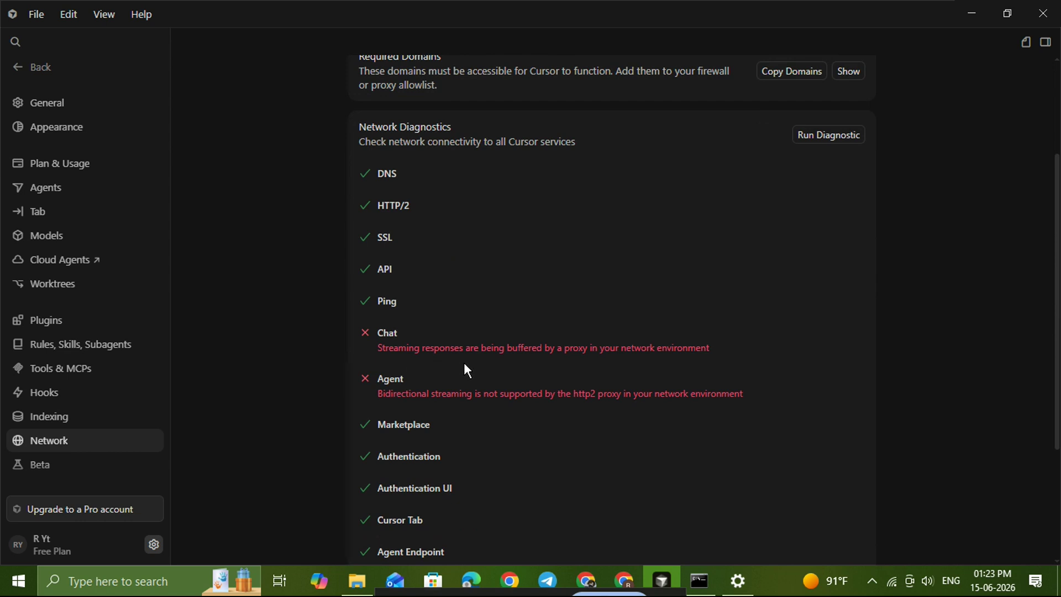
scroll(464, 366, up, 3)
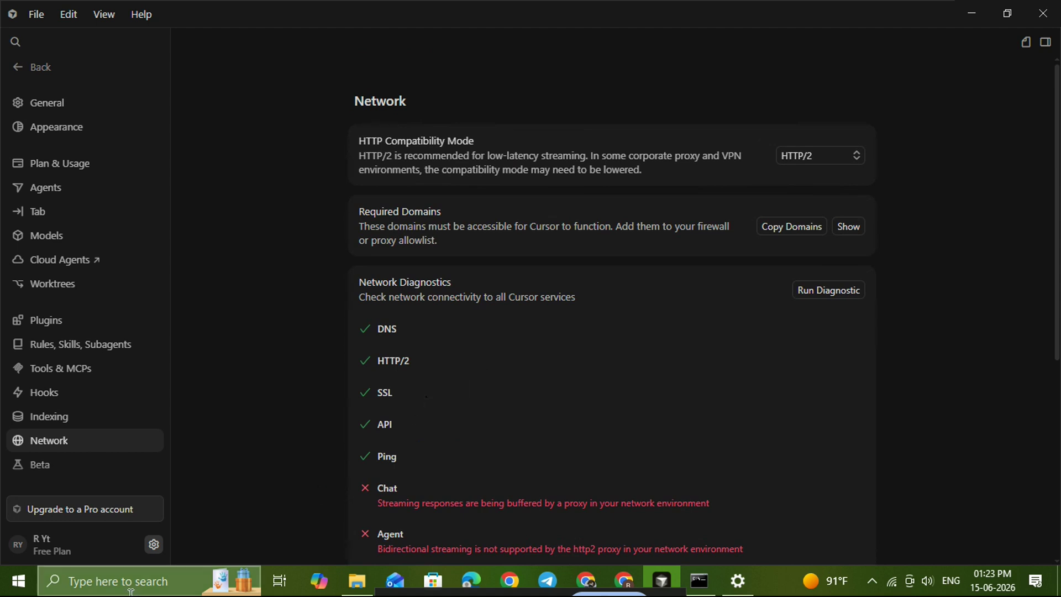
Step: Open Windows Network Connections with the Run command ncpa.cpl and bring up the Wi-Fi adapter's properties
key(super+r)
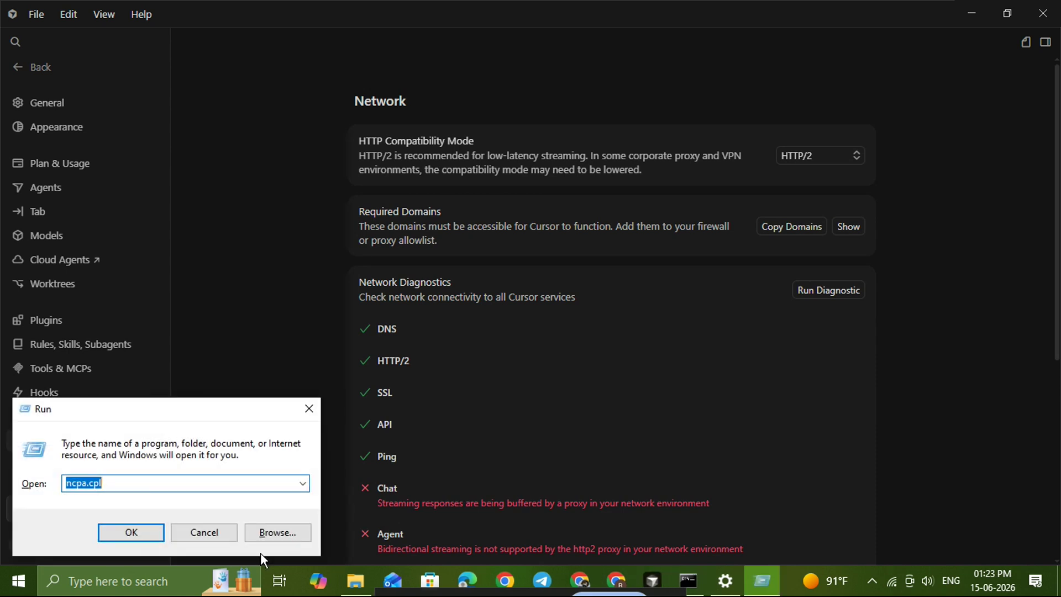
click(175, 484)
key(Return)
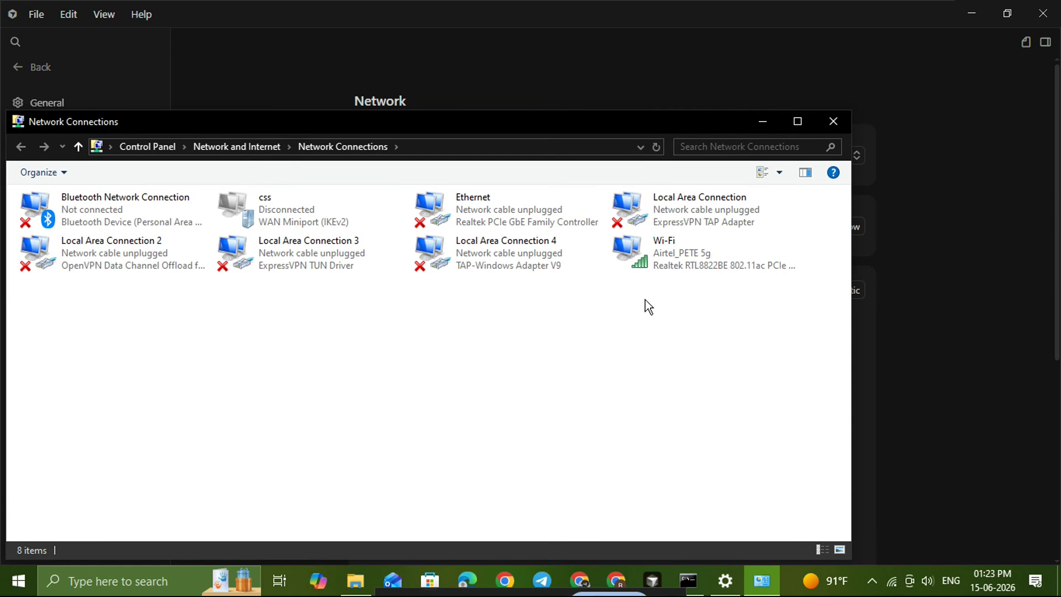
click(674, 270)
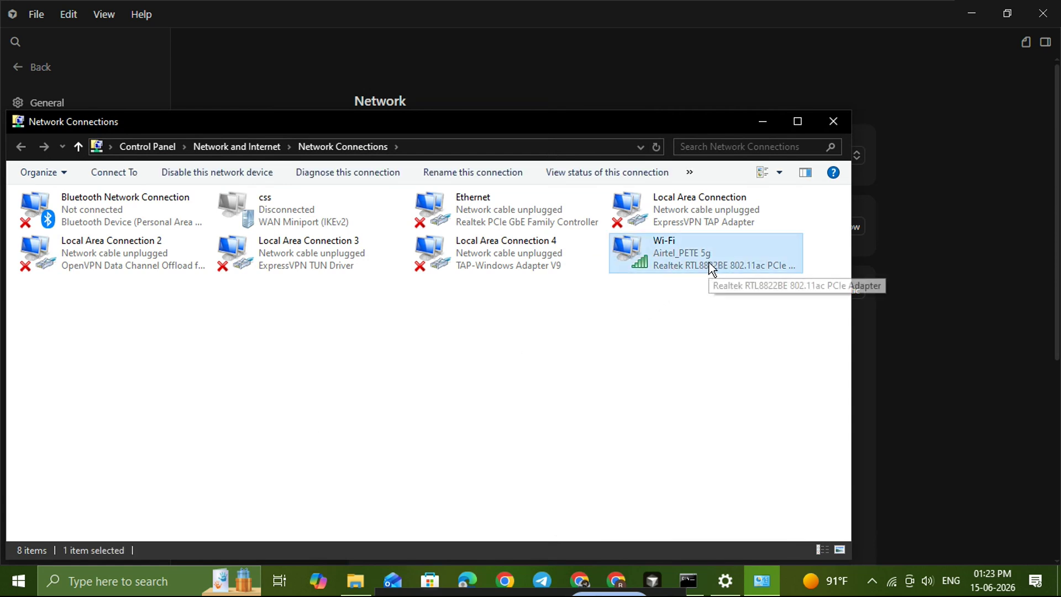
right_click(710, 264)
click(755, 426)
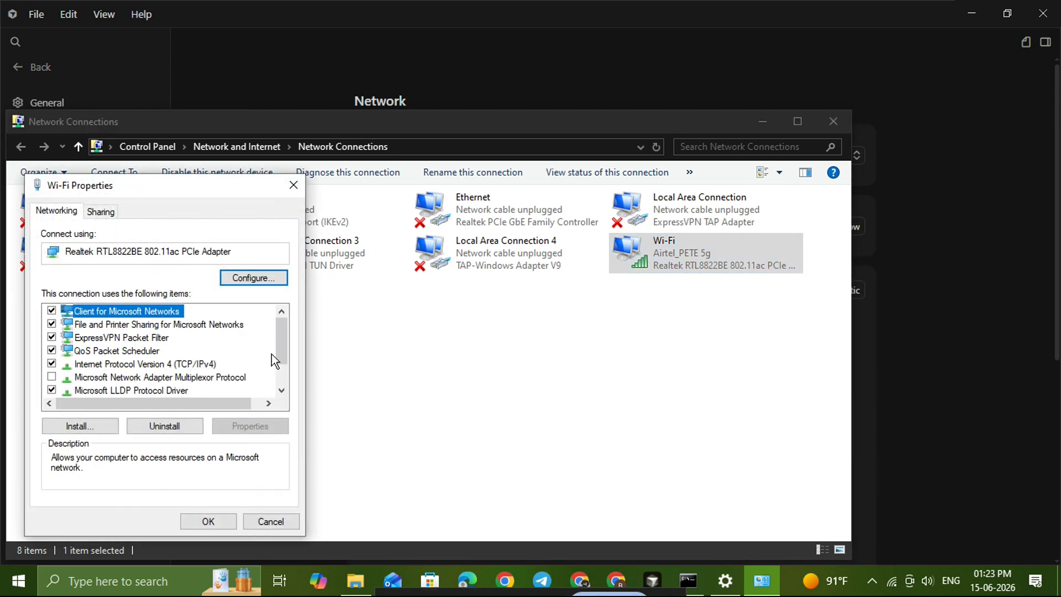
Step: Set Internet Protocol Version 4 (TCP/IPv4) to obtain the DNS server address automatically, apply it, and return to Cursor
click(124, 365)
double_click(124, 364)
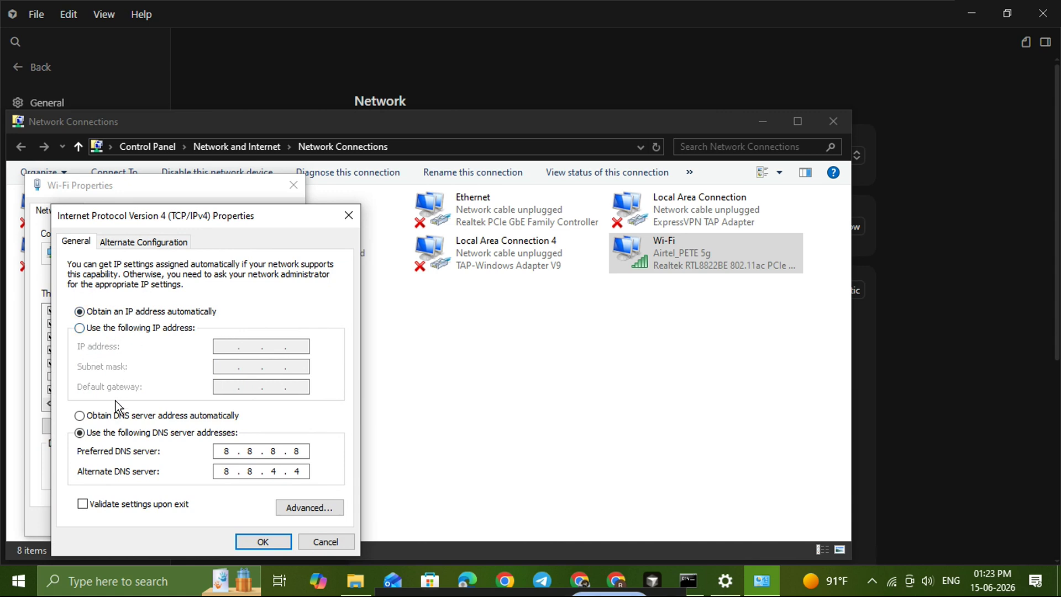
click(117, 419)
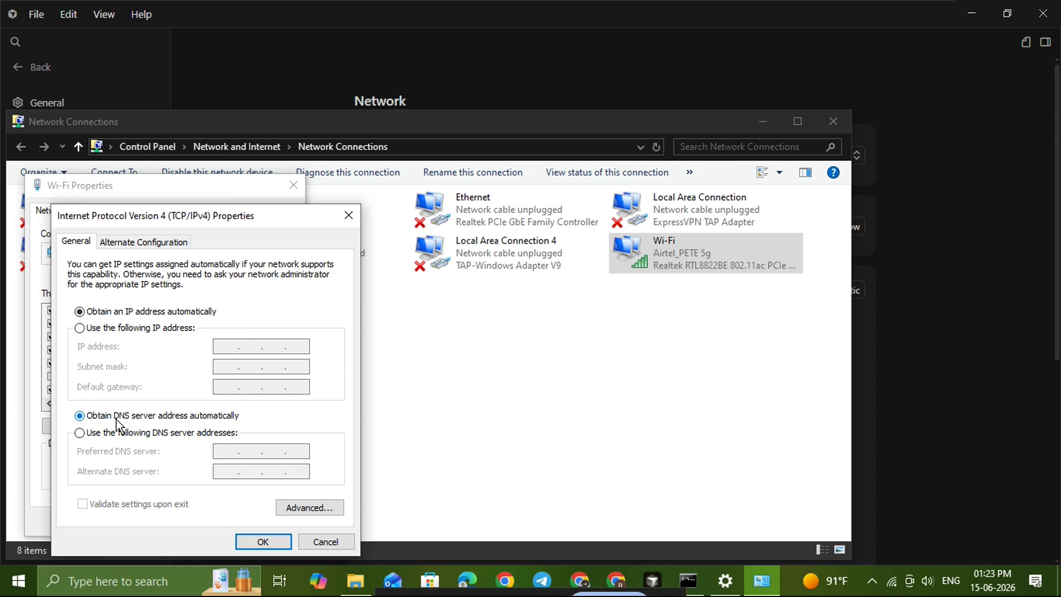
click(272, 542)
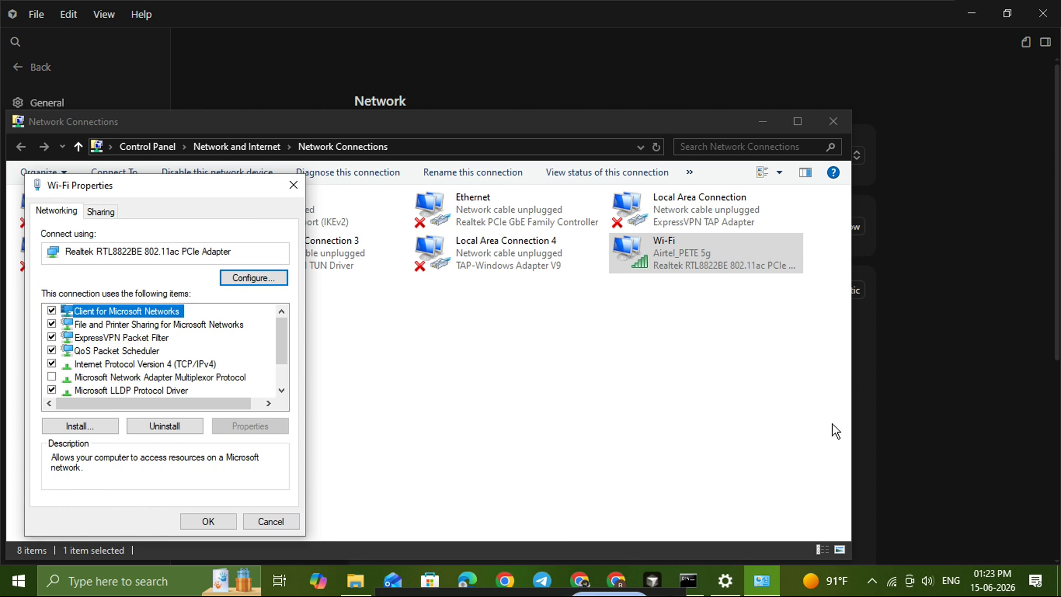
click(882, 423)
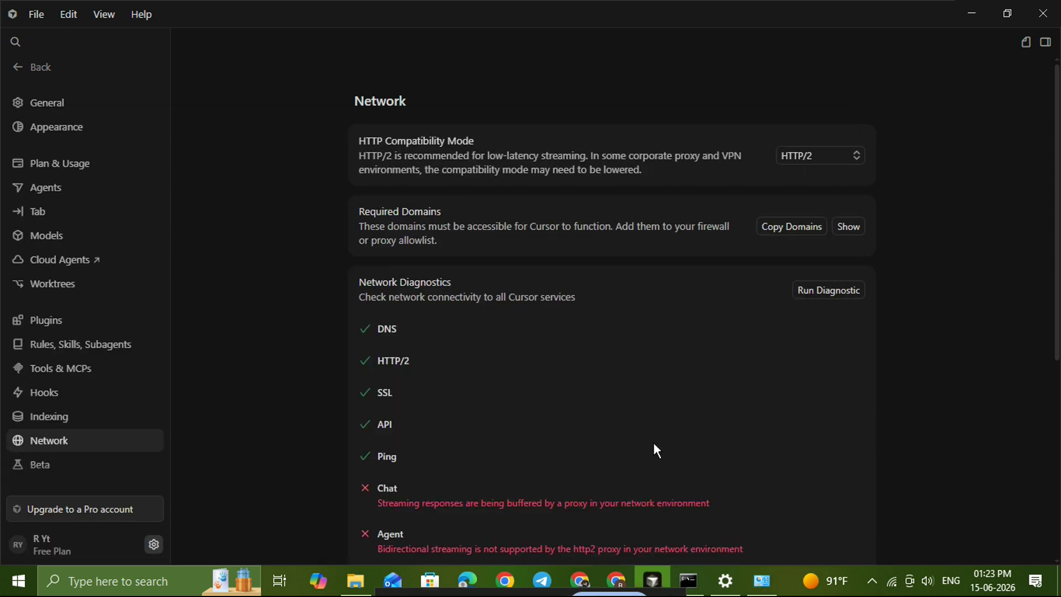
Step: Review the ipconfig /flushdns, ipconfig /release, ipconfig /renew and netsh winsock reset commands in the administrator Command Prompt
click(160, 581)
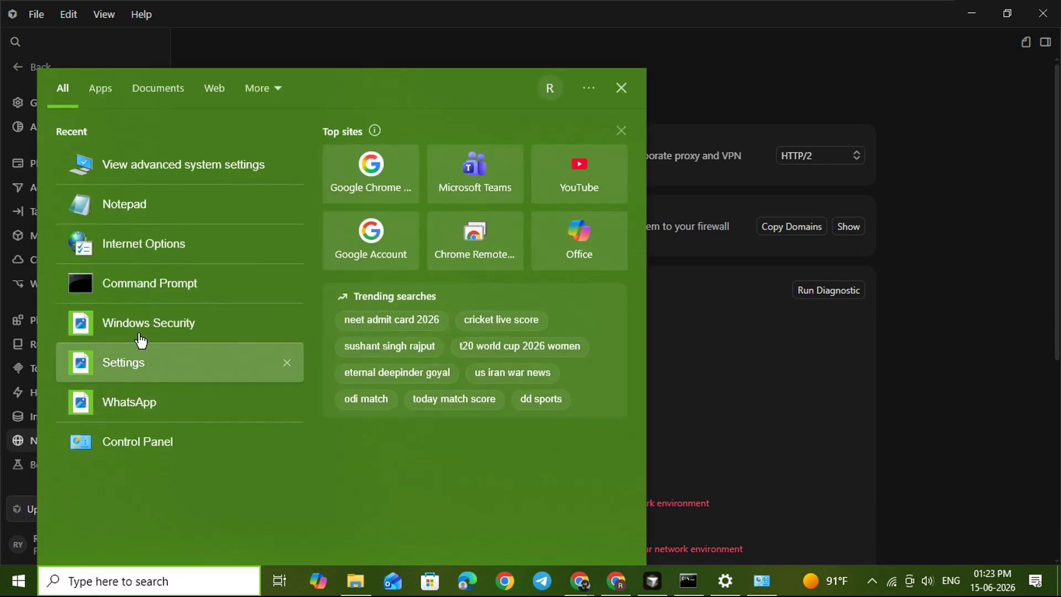
right_click(158, 298)
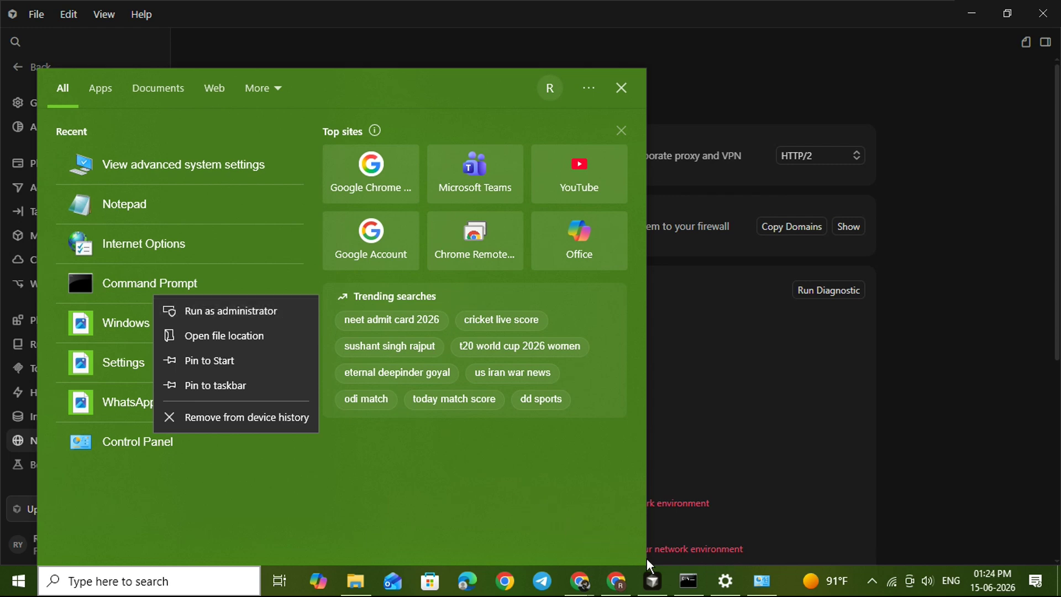
click(688, 580)
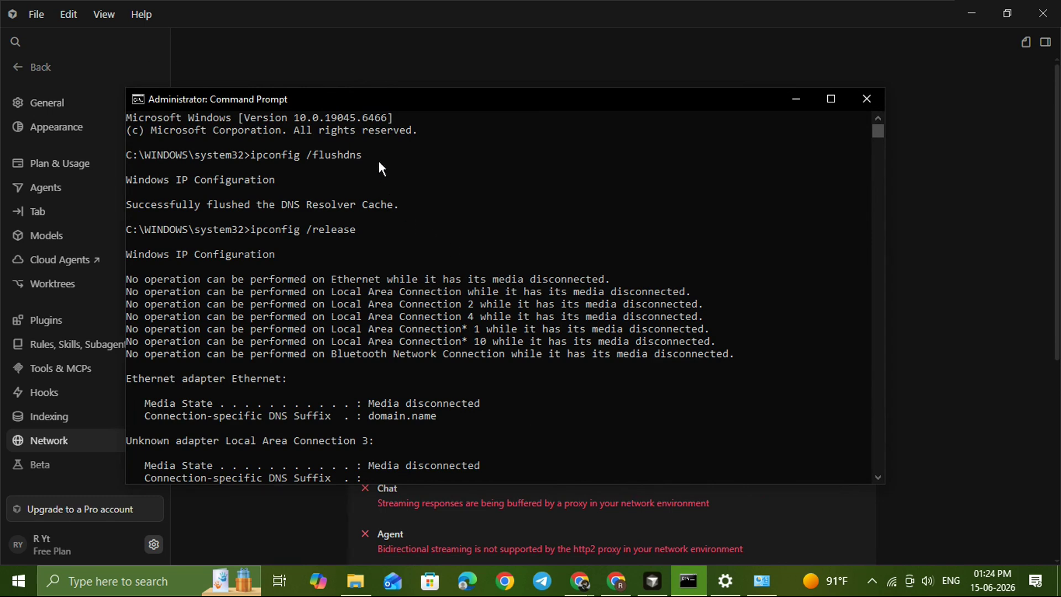
drag(364, 156, 285, 153)
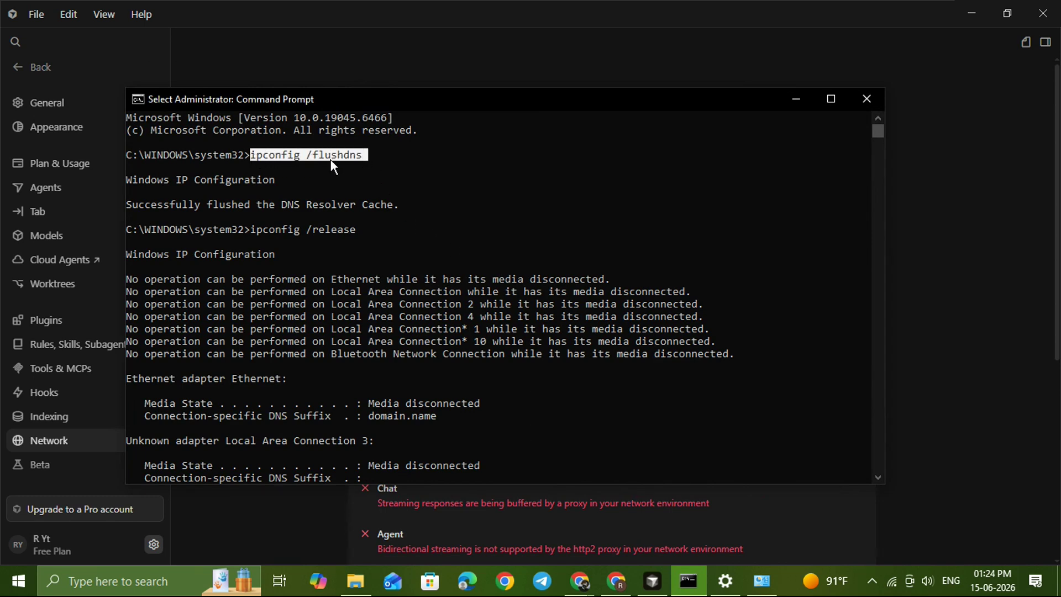
drag(367, 229, 256, 227)
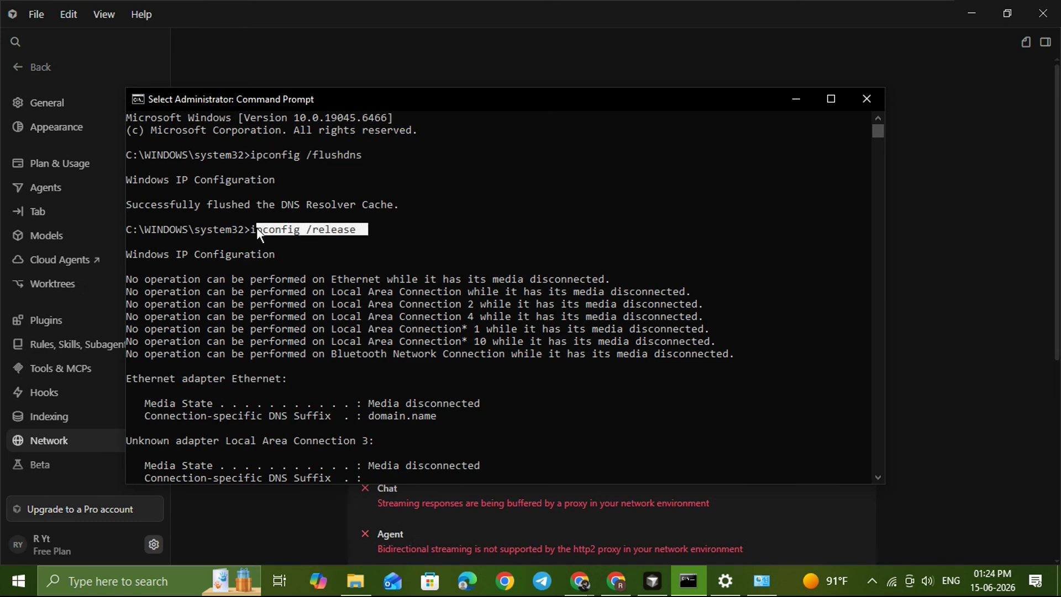
scroll(439, 249, down, 17)
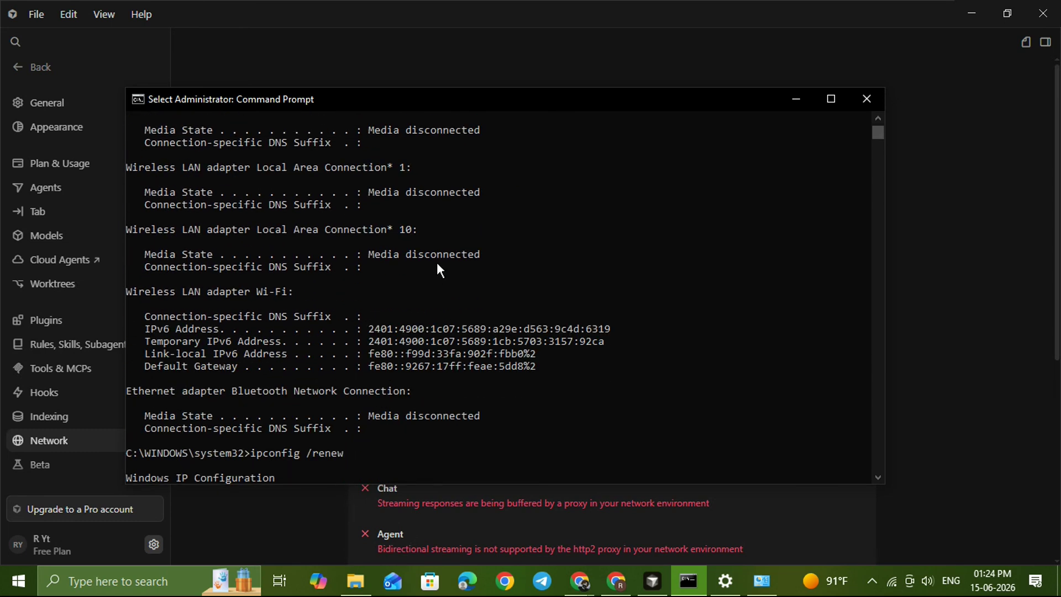
drag(361, 347, 252, 346)
scroll(434, 328, down, 8)
scroll(440, 321, down, 13)
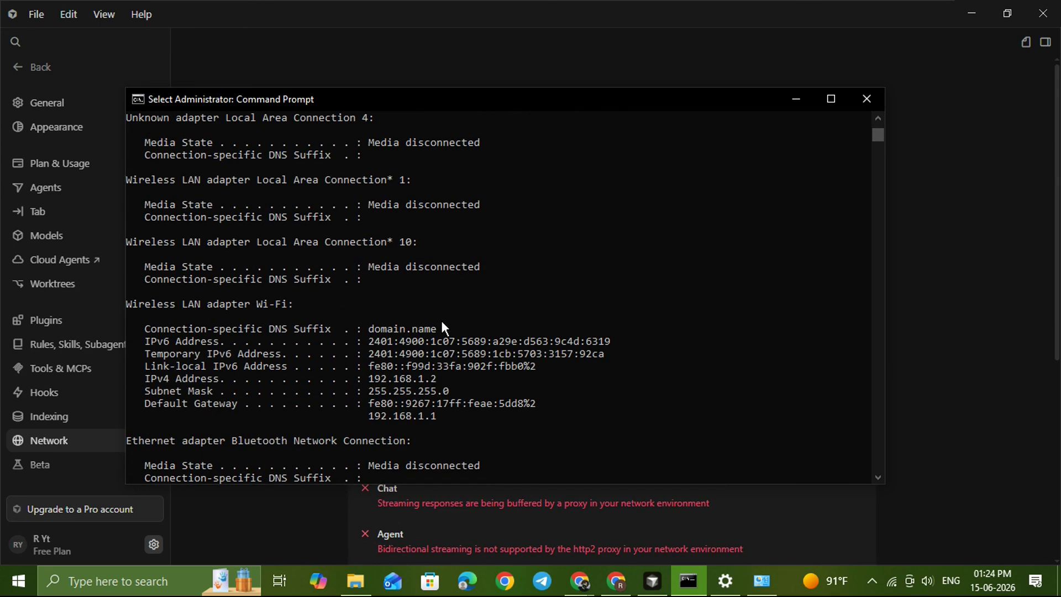
drag(374, 353, 321, 354)
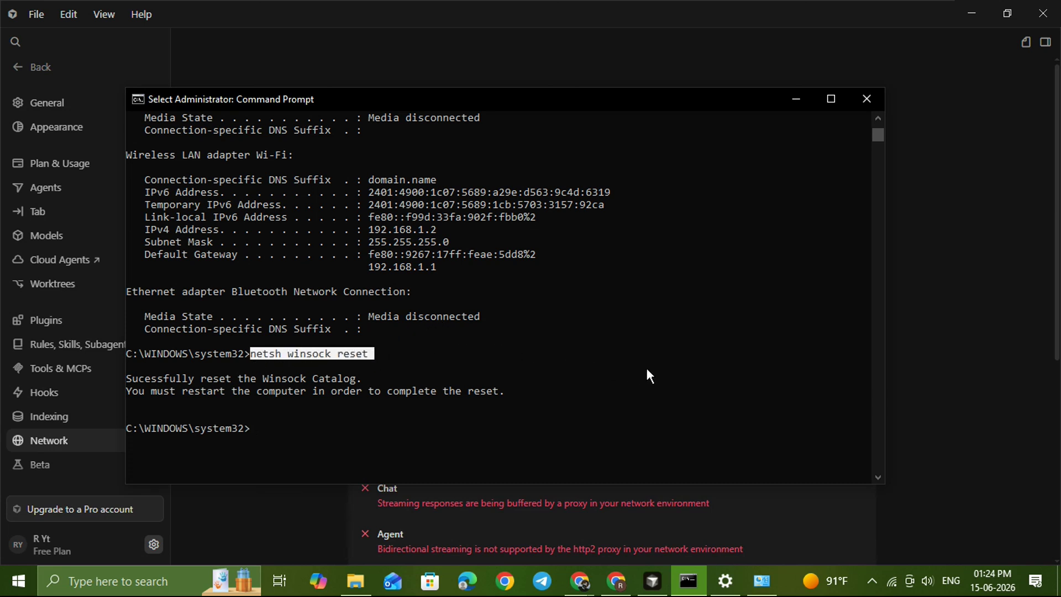
click(754, 354)
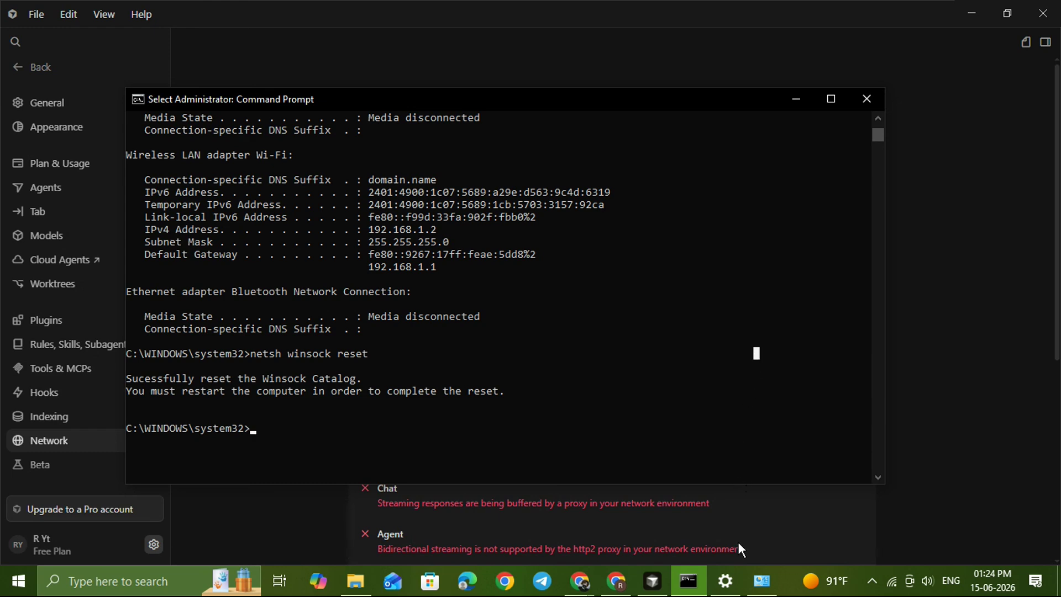
Step: View the VPN page in Windows Settings, and show the Cursor dashboard in Chrome full screen
click(726, 580)
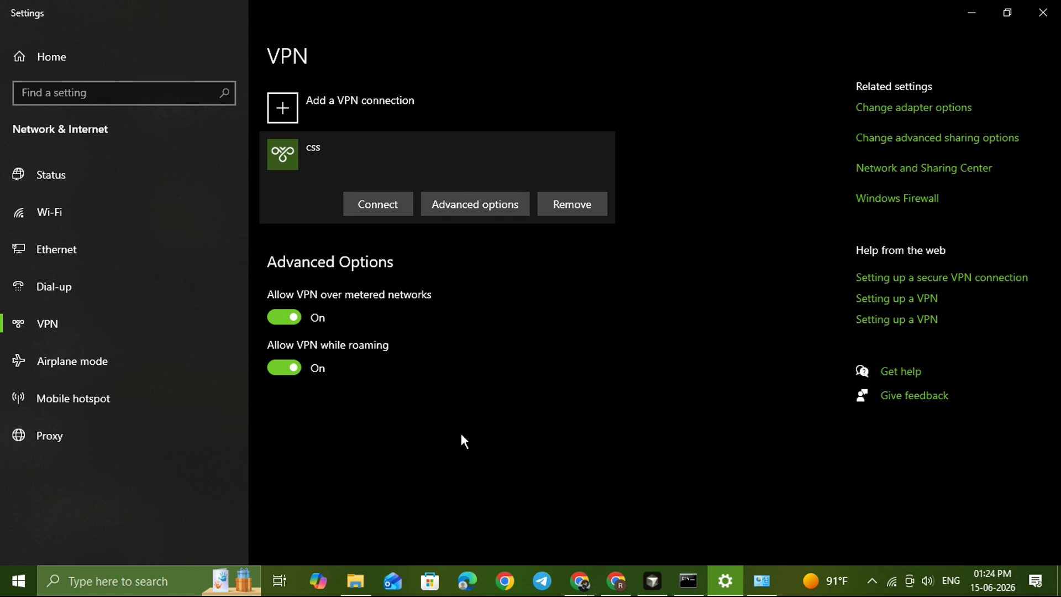
click(617, 580)
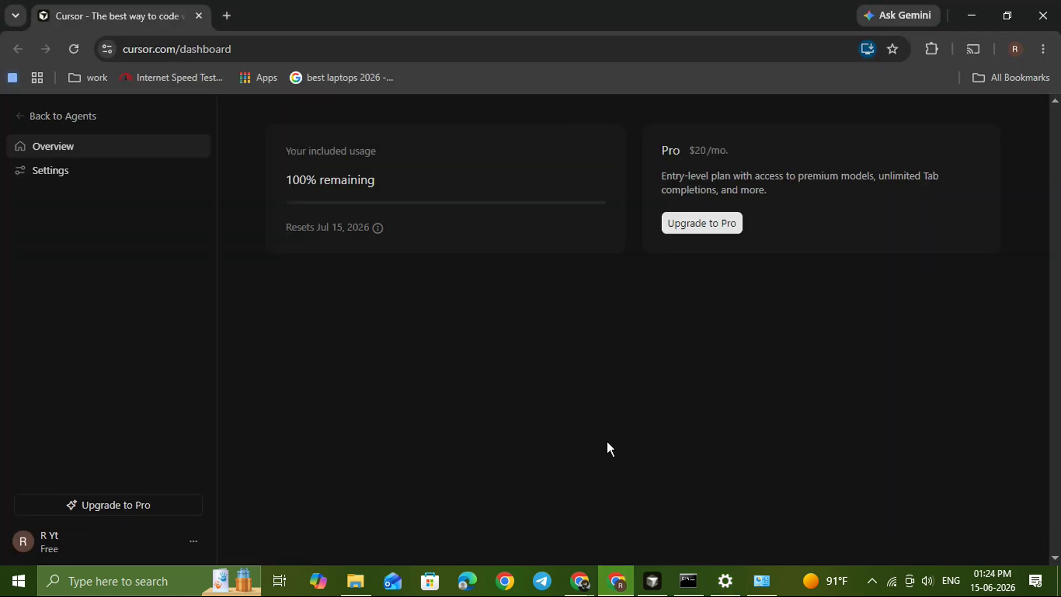
key(F11)
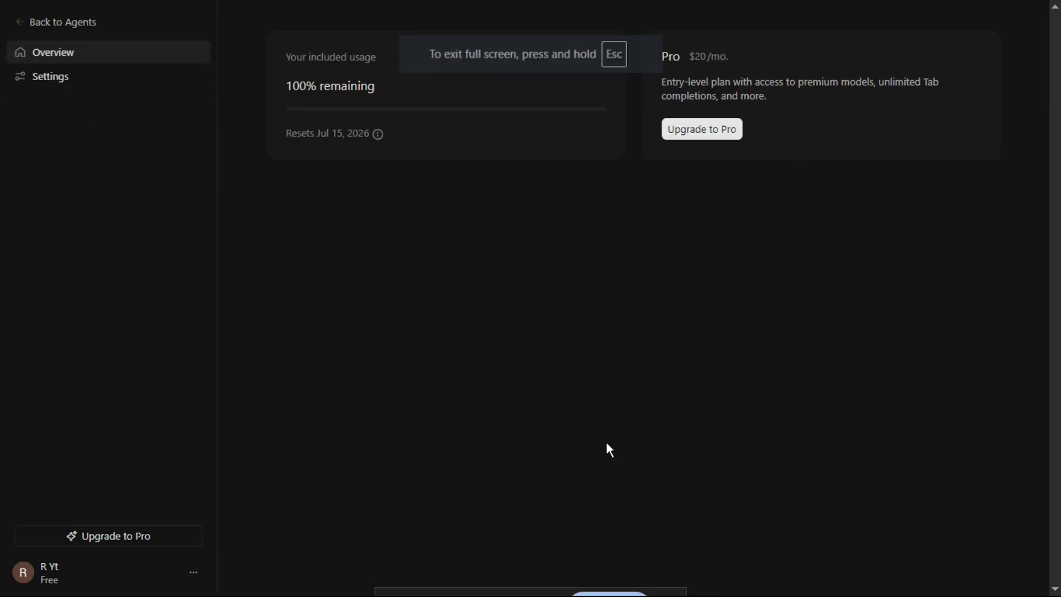